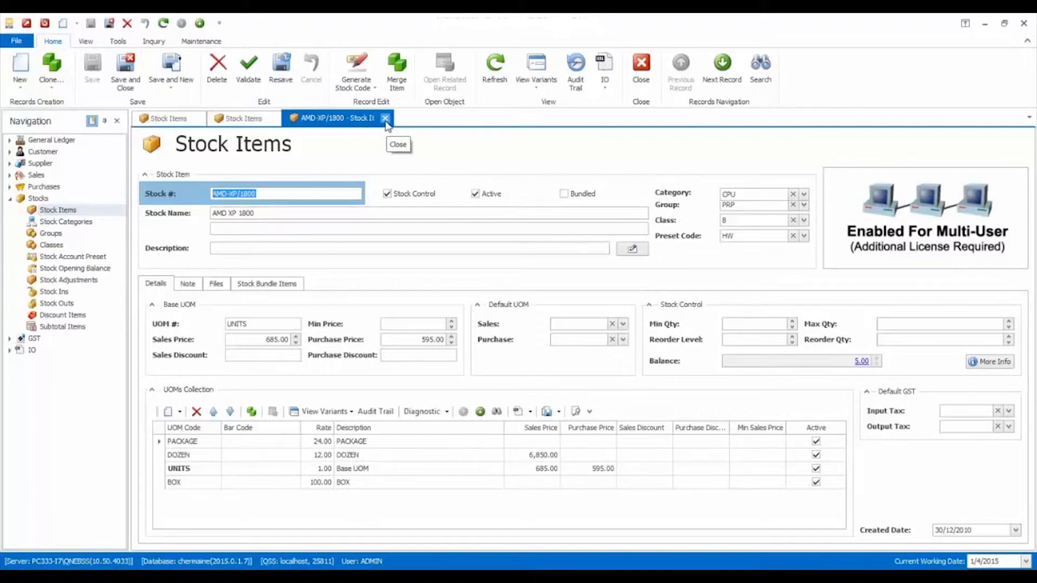
Close the AMD-XP/1800 stock item and examine the GST default priority settings and the default flags in the tax code list
click(386, 119)
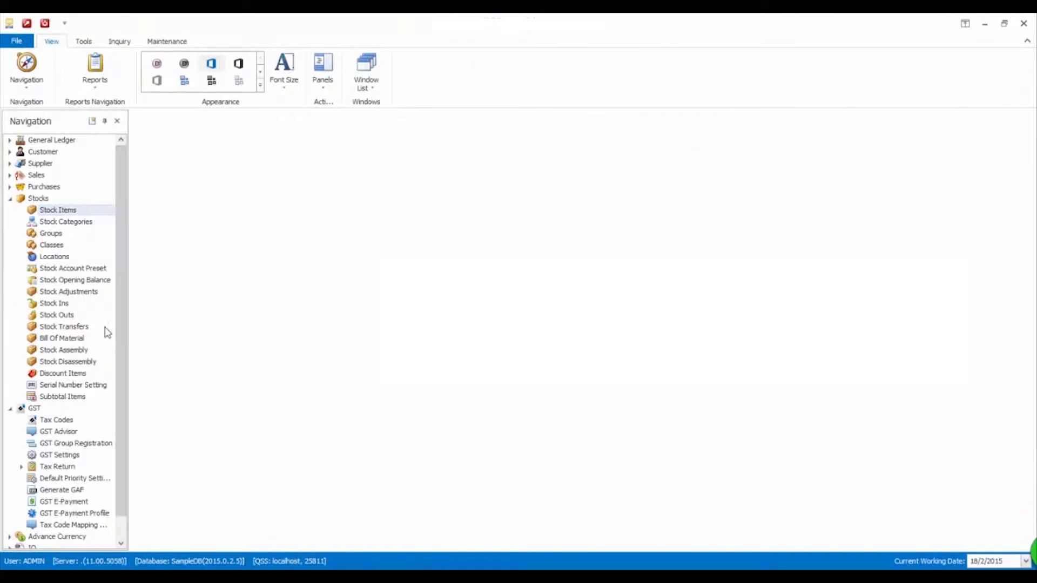
click(54, 478)
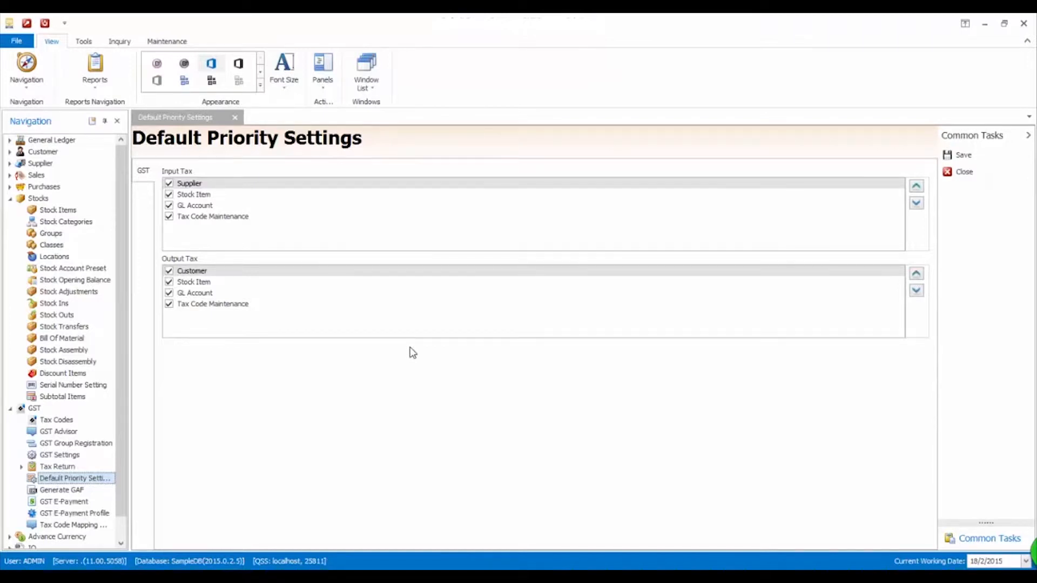
click(60, 419)
scroll(357, 364, down, 2)
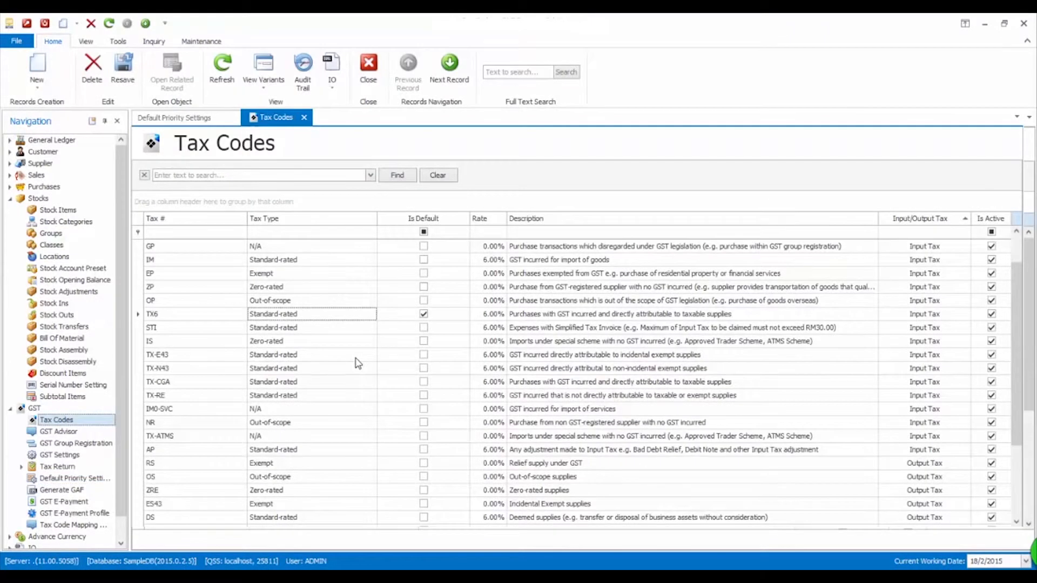
scroll(356, 366, down, 2)
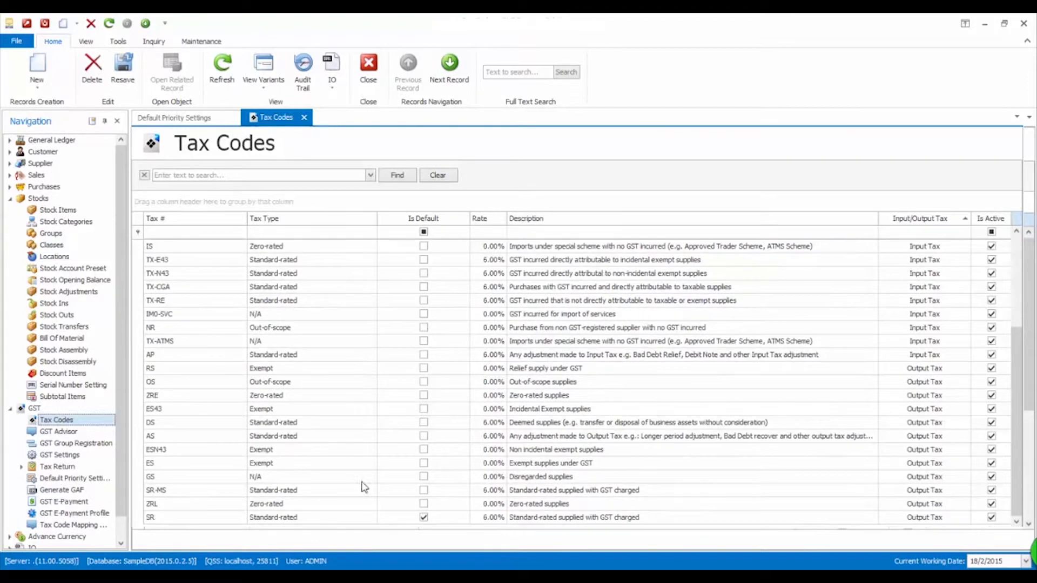
Try switching the default flag of the ZRL tax code and discard the changes
double_click(424, 509)
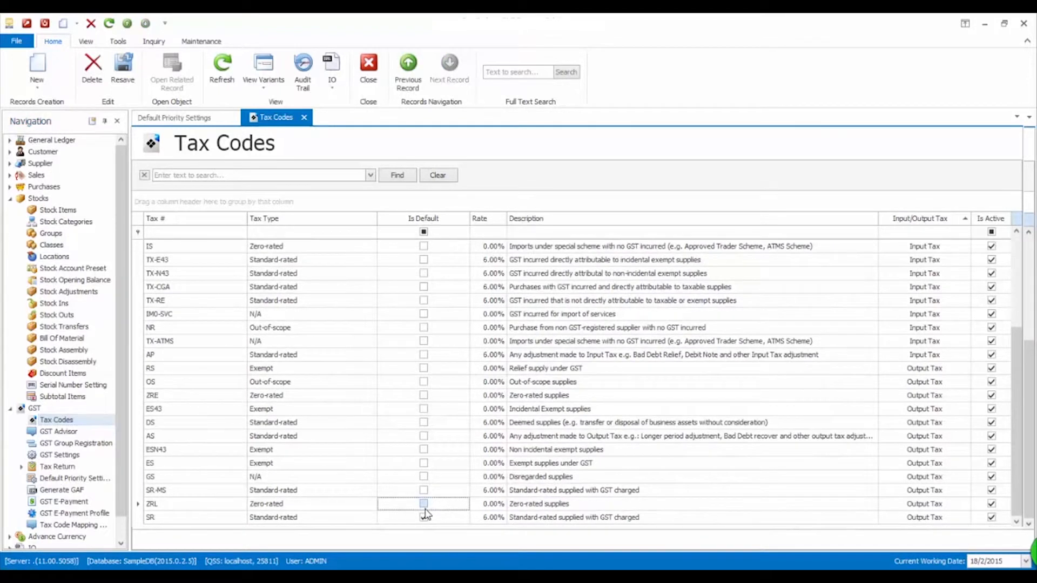
click(861, 207)
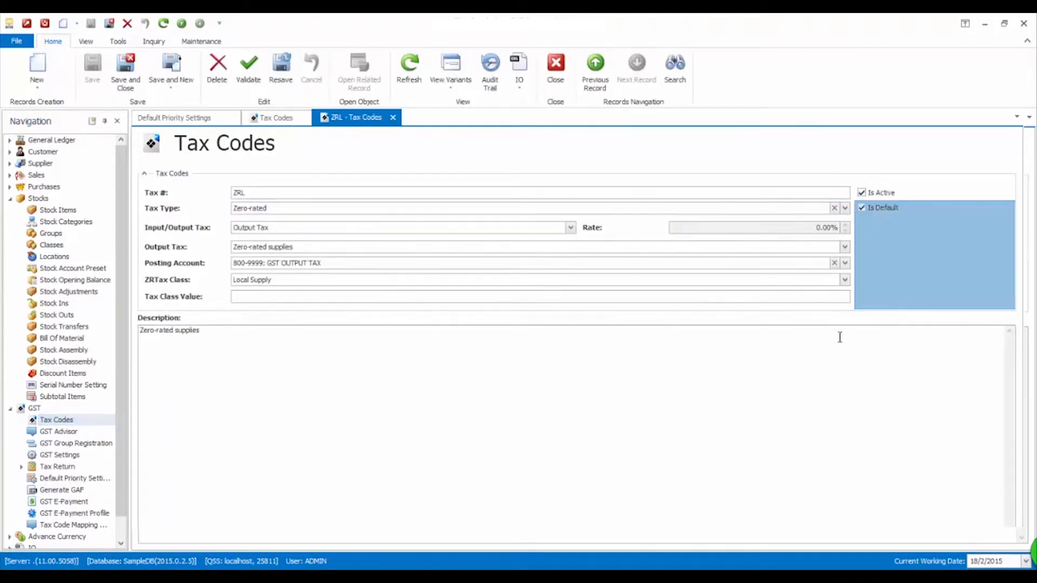
click(861, 207)
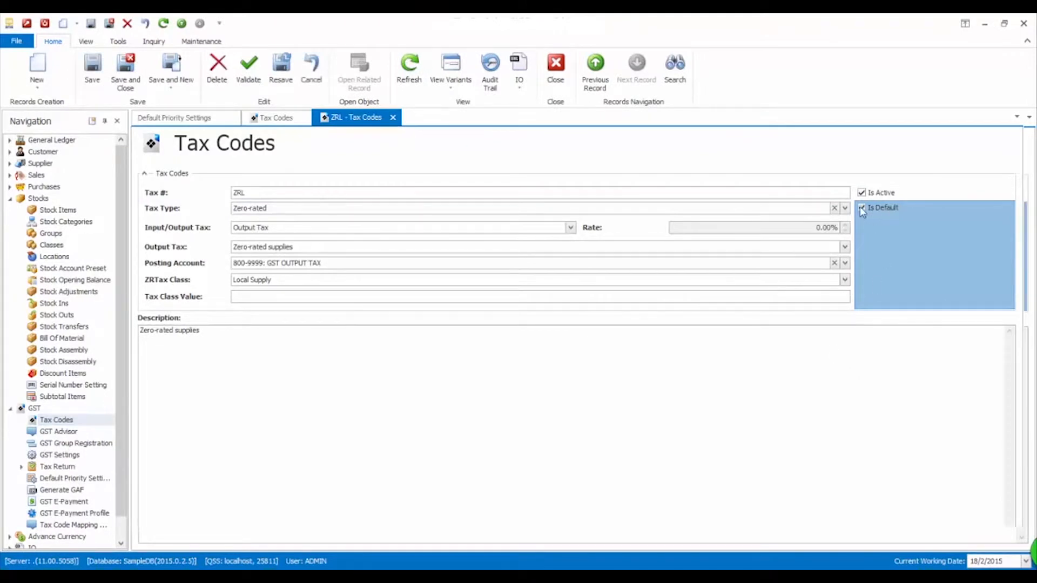
click(393, 117)
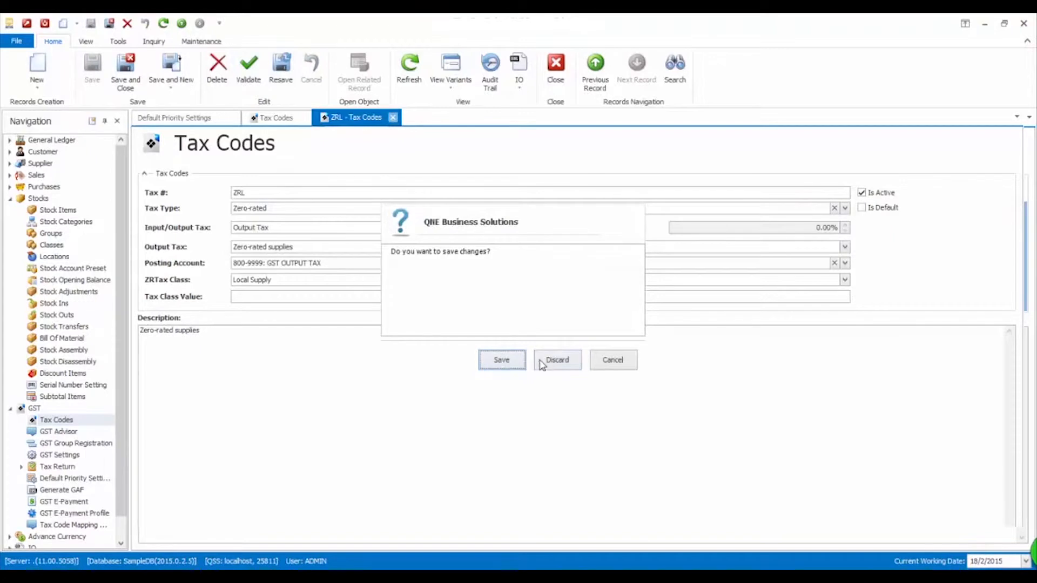
click(559, 360)
View the SR tax code record to check its default flag, and close it
double_click(358, 517)
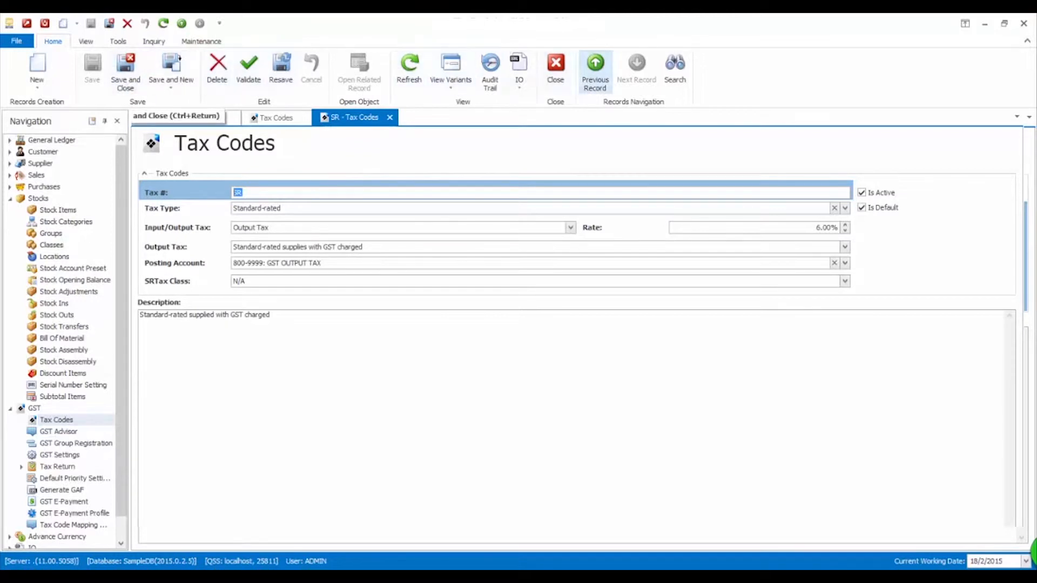
click(390, 118)
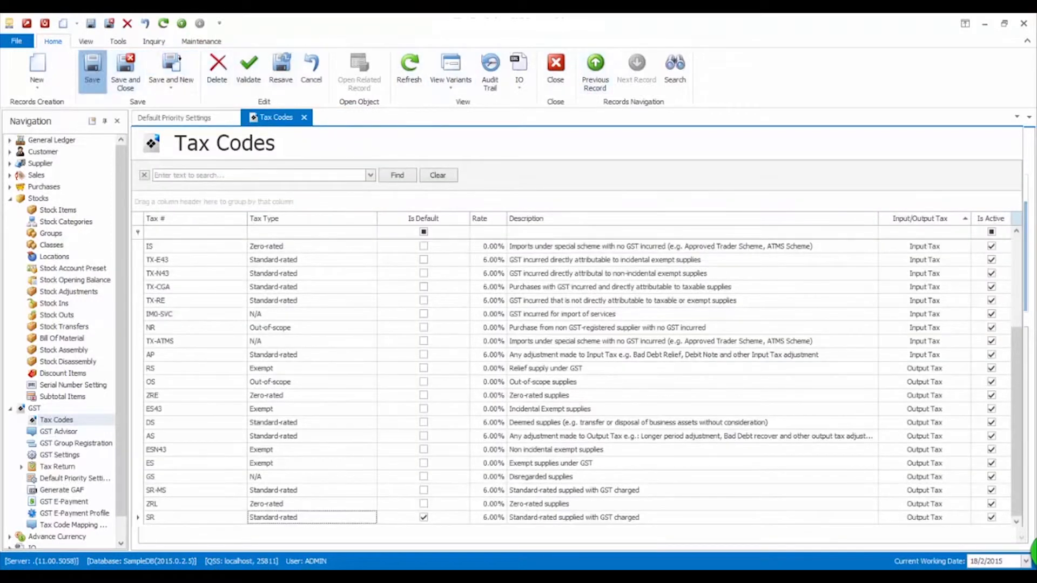
Open the EGGS - Grade A and Fried Chicken stock items to check their default input and output tax codes
click(41, 209)
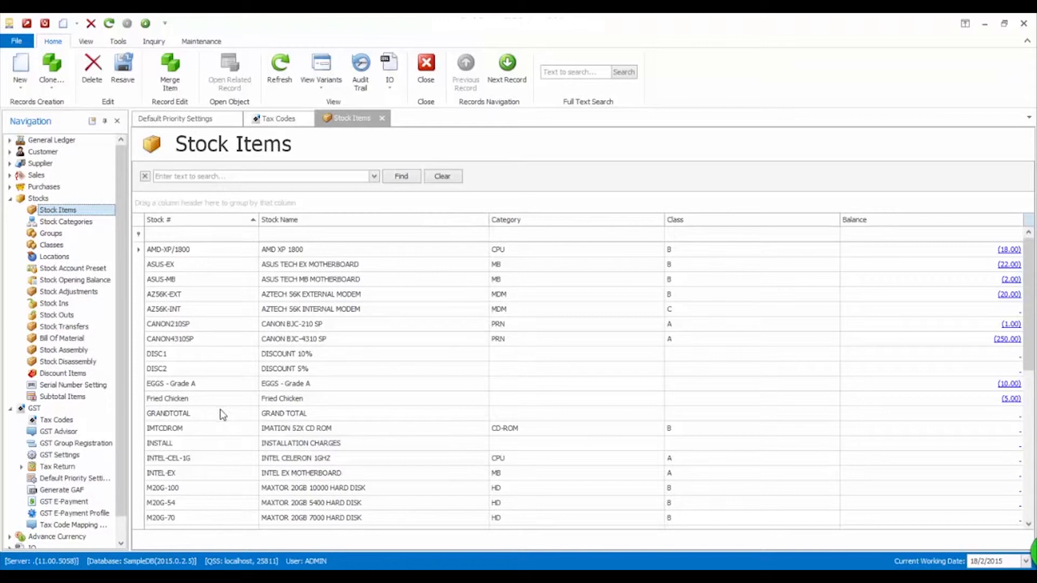
double_click(301, 390)
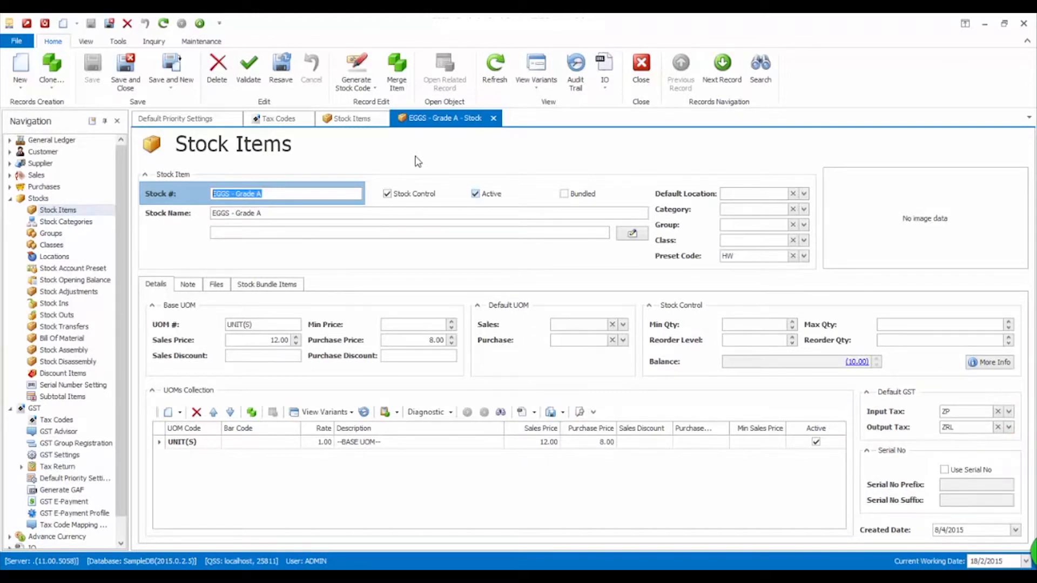
click(351, 119)
click(287, 403)
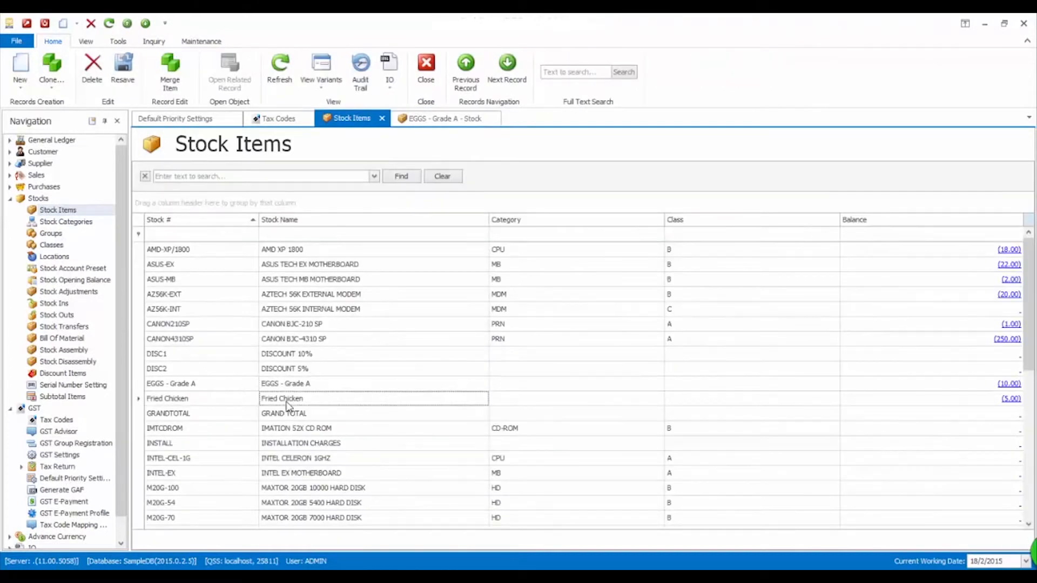
double_click(287, 402)
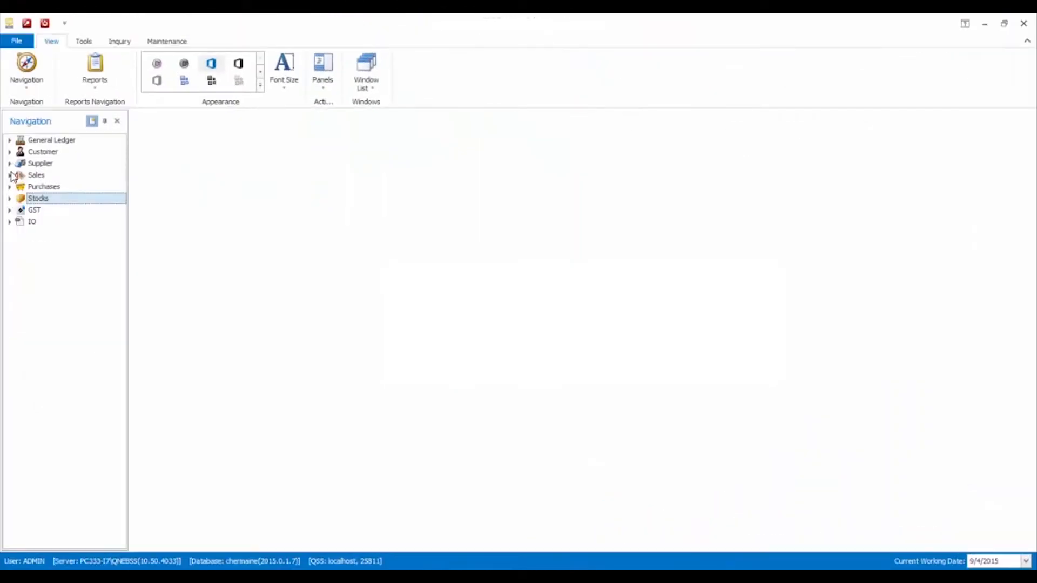
Start a new sales invoice and choose ADVANCE TRADING SDN. BHD. as the customer
click(10, 175)
click(53, 221)
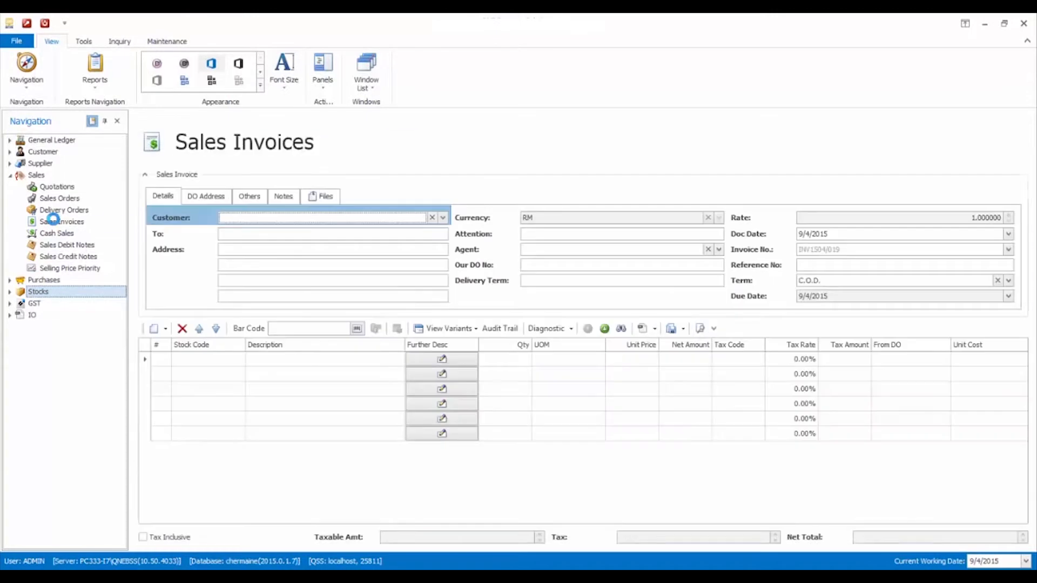
click(443, 218)
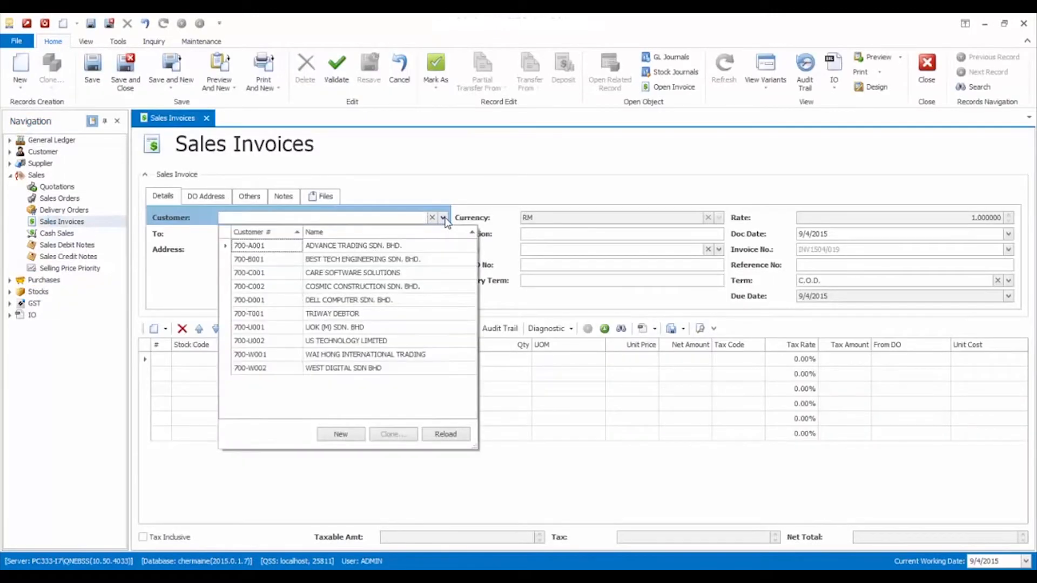
click(421, 247)
Add EGGS - Grade A as the first invoice line with a quantity of 10
click(216, 361)
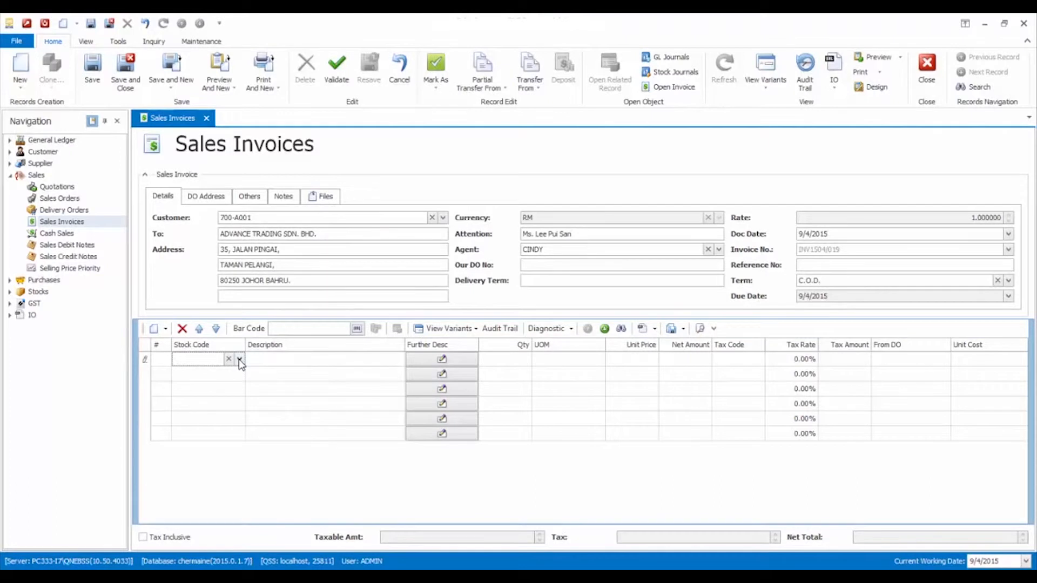
click(240, 359)
text(e)
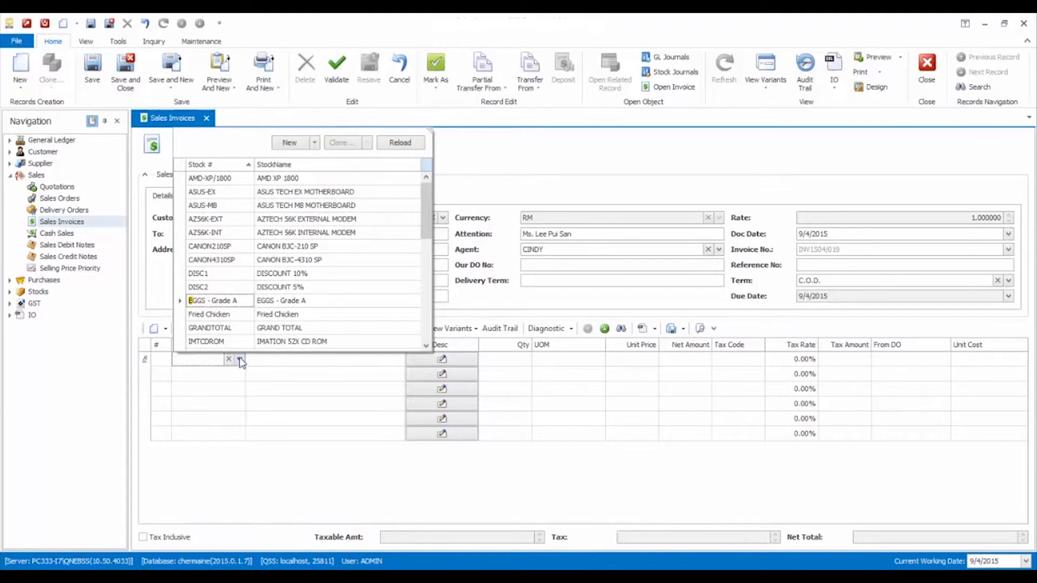
click(224, 300)
click(524, 360)
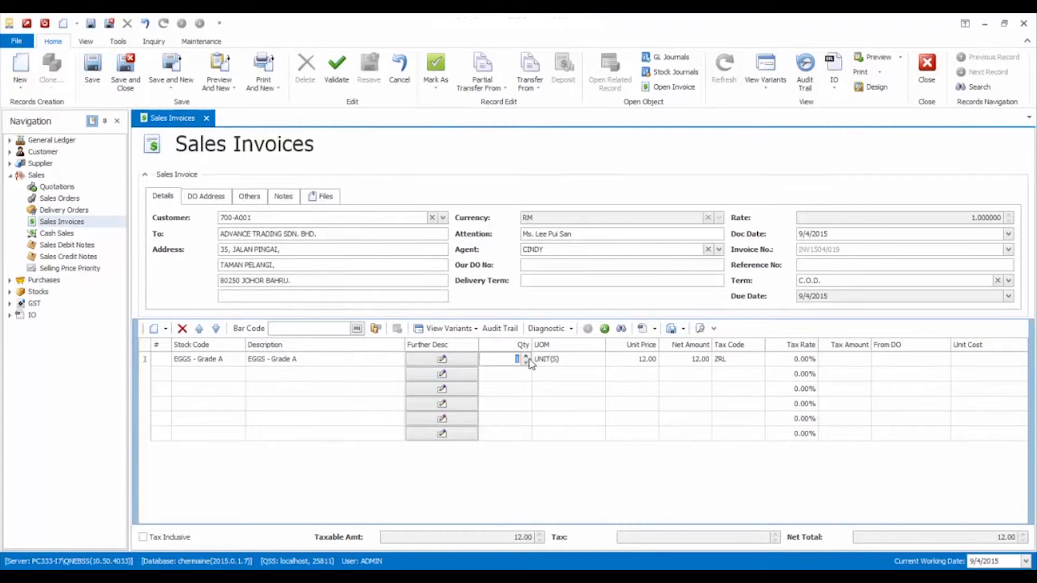
text(10)
Add Fried Chicken as the second invoice line with a quantity of 5
click(199, 375)
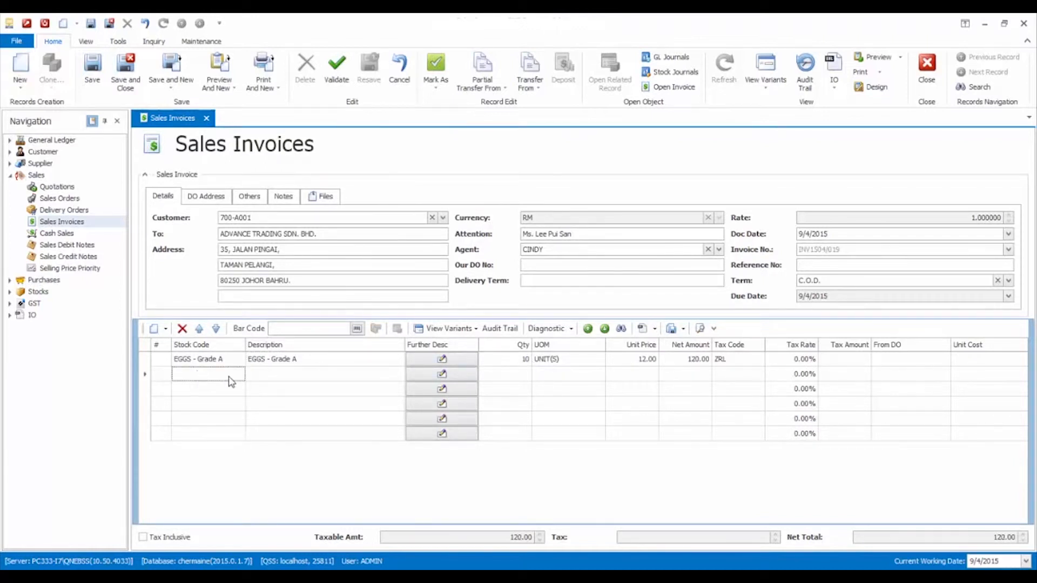
click(238, 376)
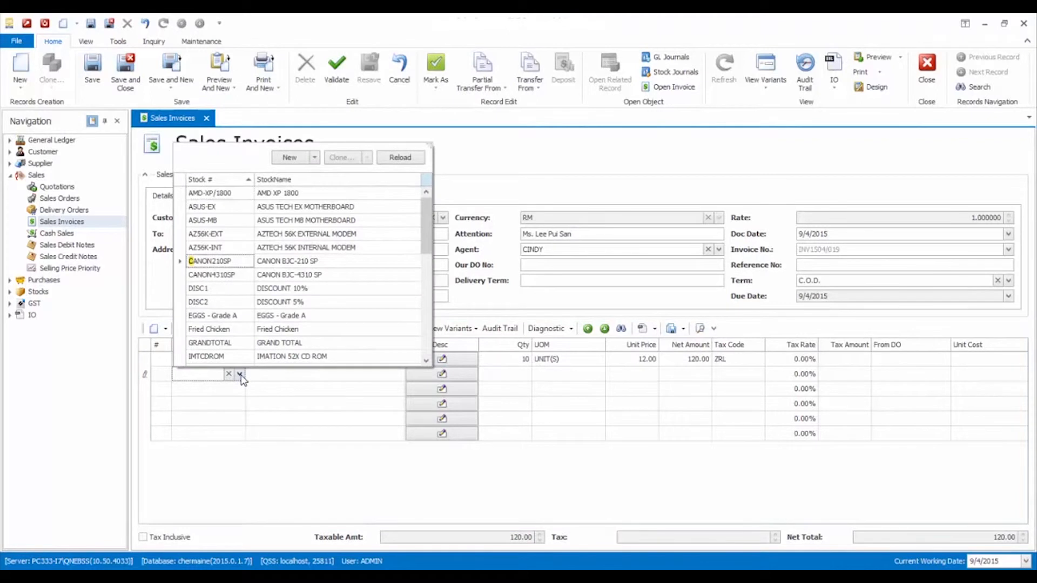
click(229, 331)
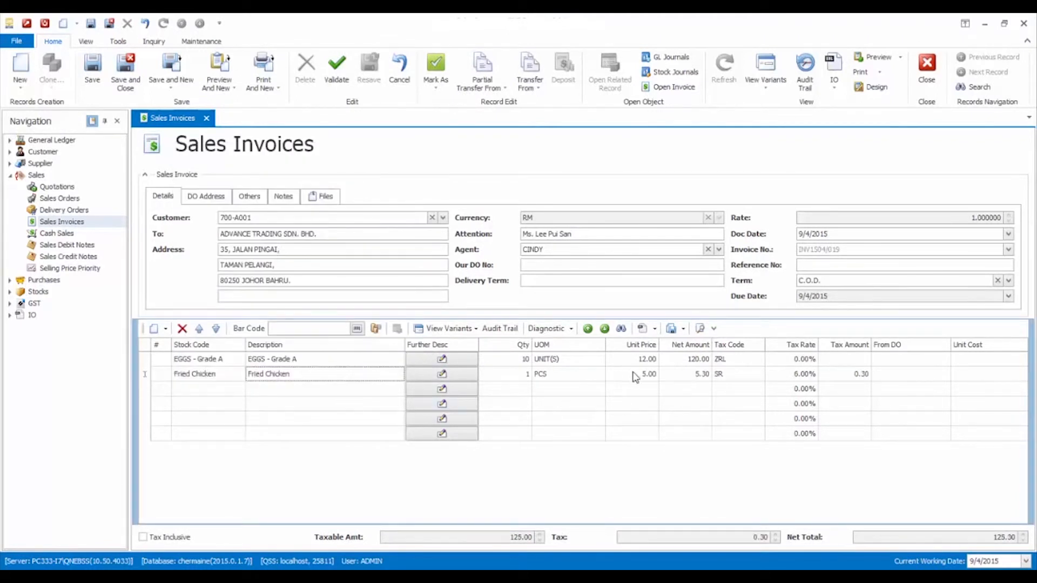
click(519, 374)
text(5)
click(688, 419)
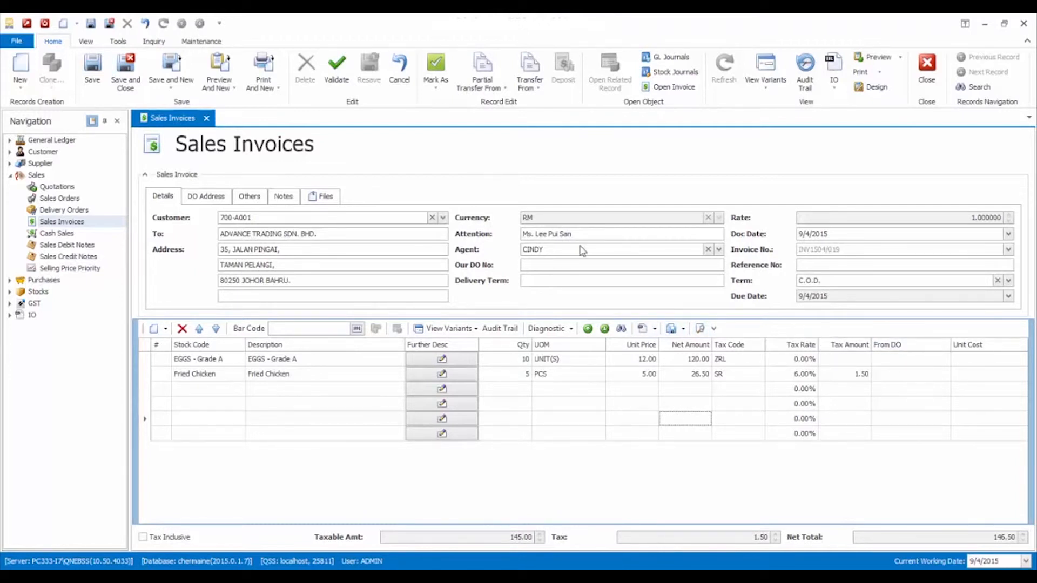
Save the sales invoice and preview its printed tax invoice down to the GST summary
click(136, 88)
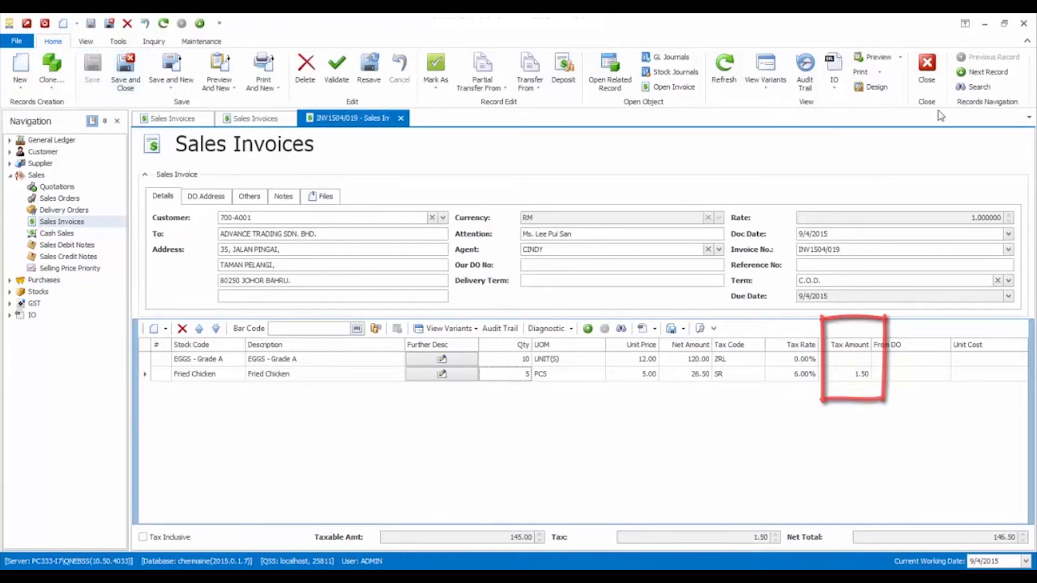
click(860, 57)
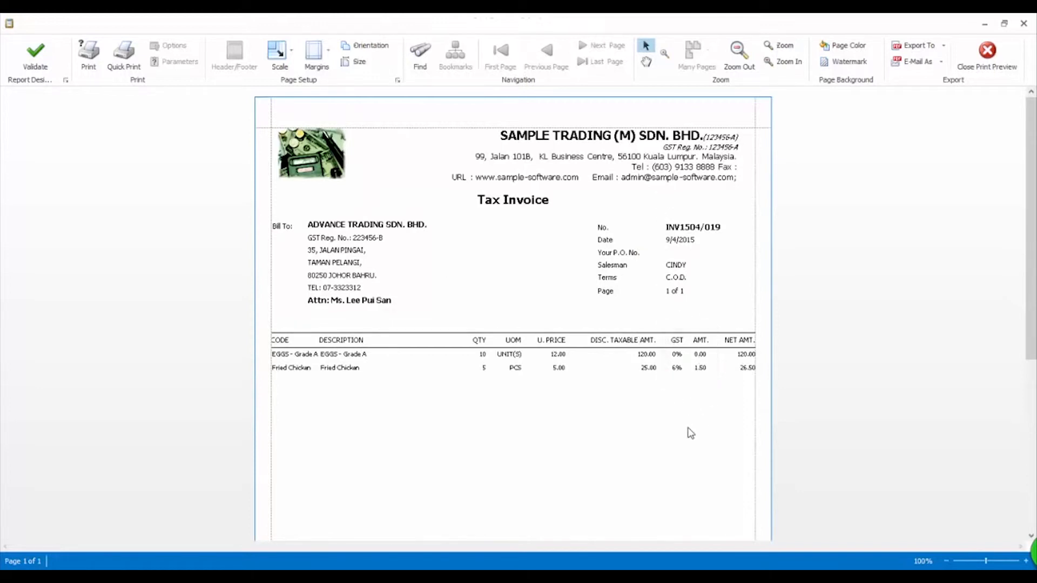
scroll(690, 433, down, 8)
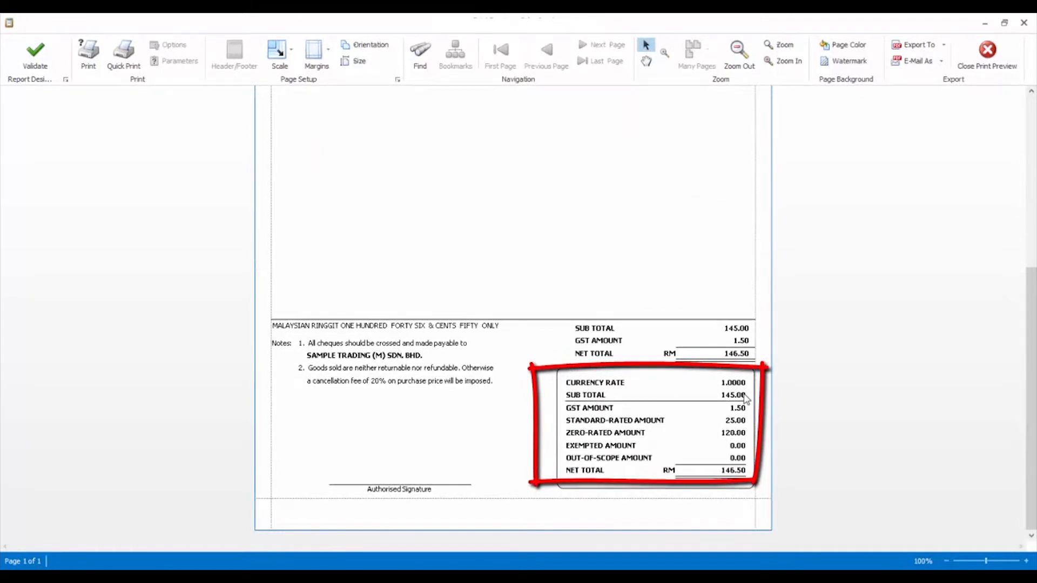
Look through the export formats available for the tax invoice, and close the print preview
click(942, 47)
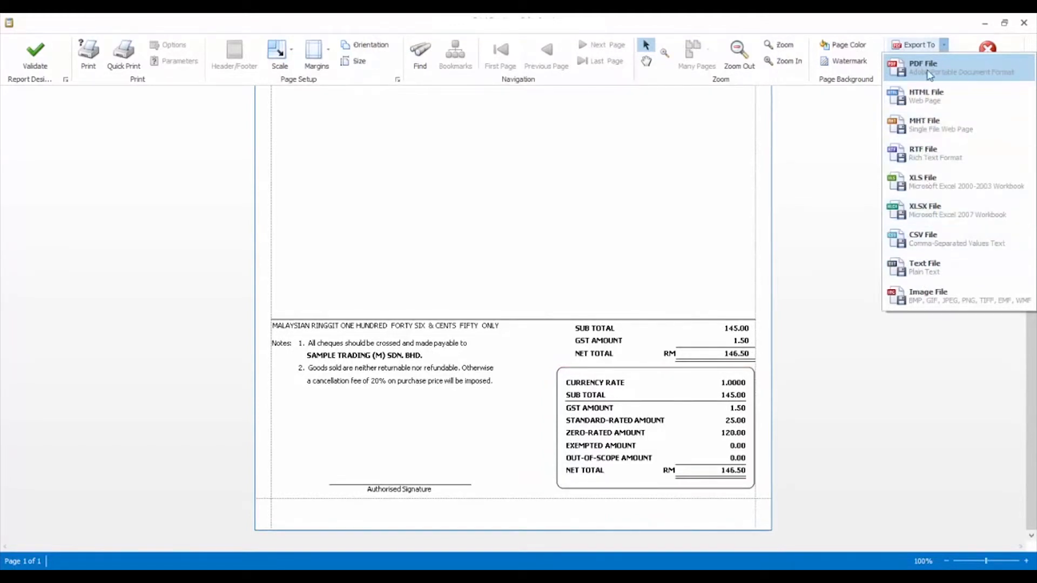
click(847, 134)
click(985, 60)
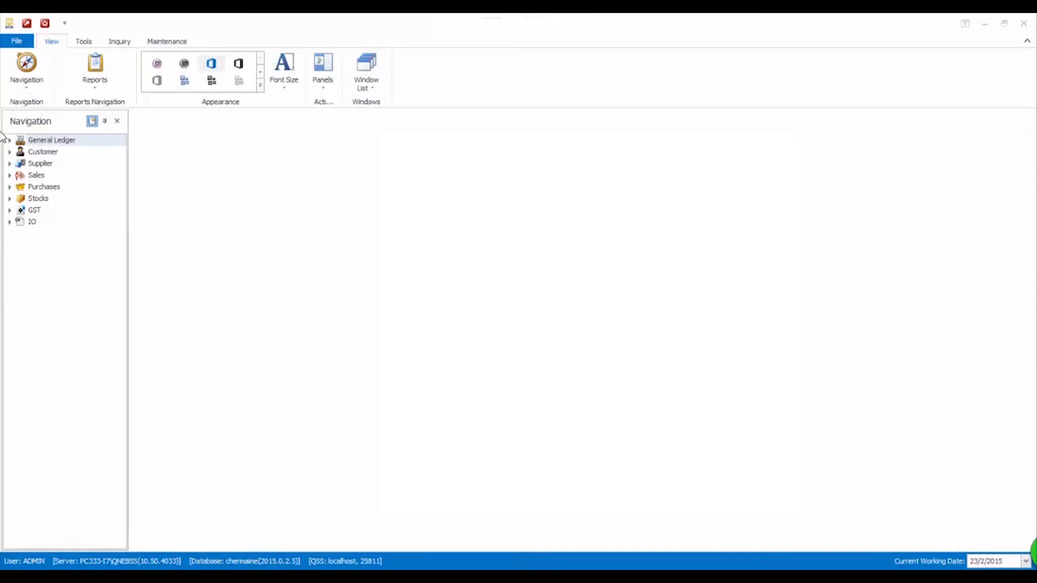
Create another sales invoice for ADVANCE TRADING SDN. BHD. under the February 2015 working date
click(10, 176)
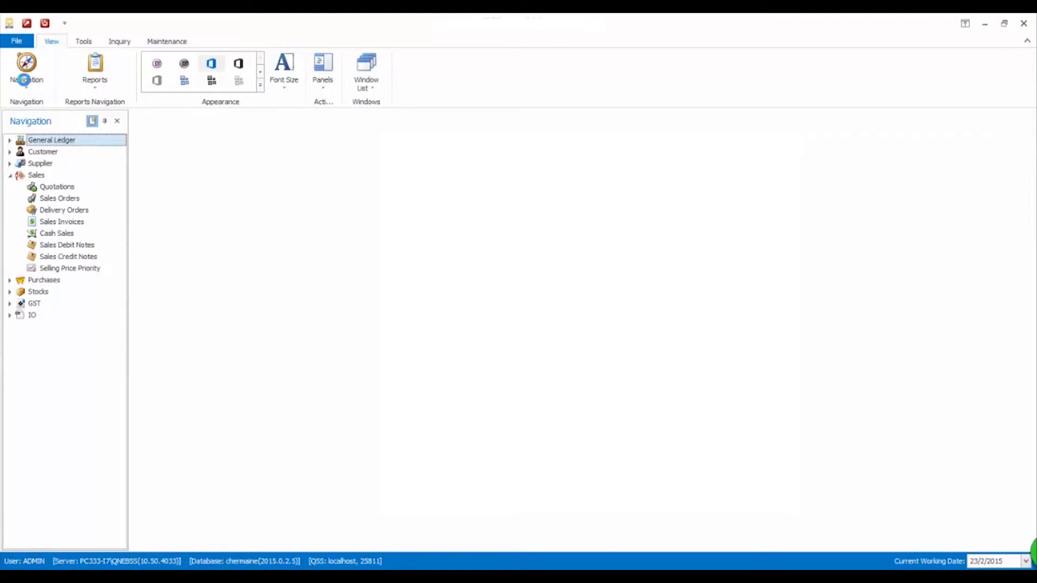
click(23, 62)
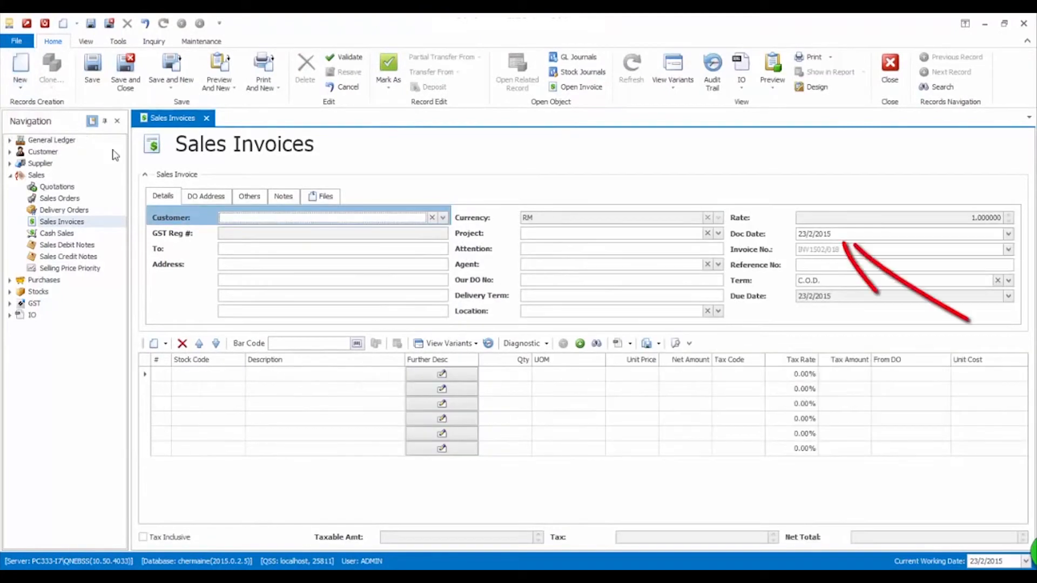
click(443, 217)
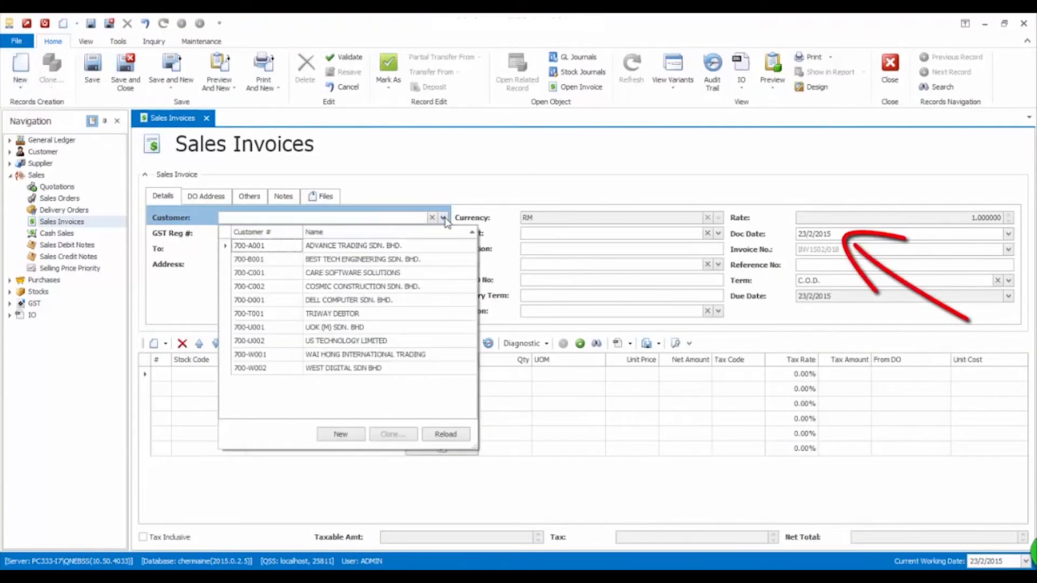
click(426, 248)
key(Tab)
Add Fried Chicken as the invoice's only stock line and save the invoice
click(218, 378)
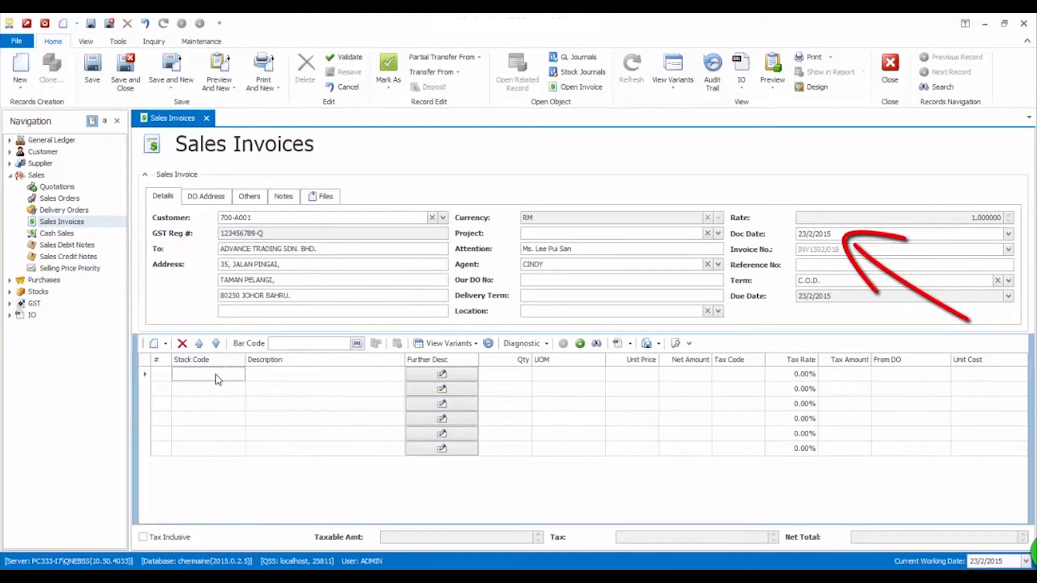
text(frie)
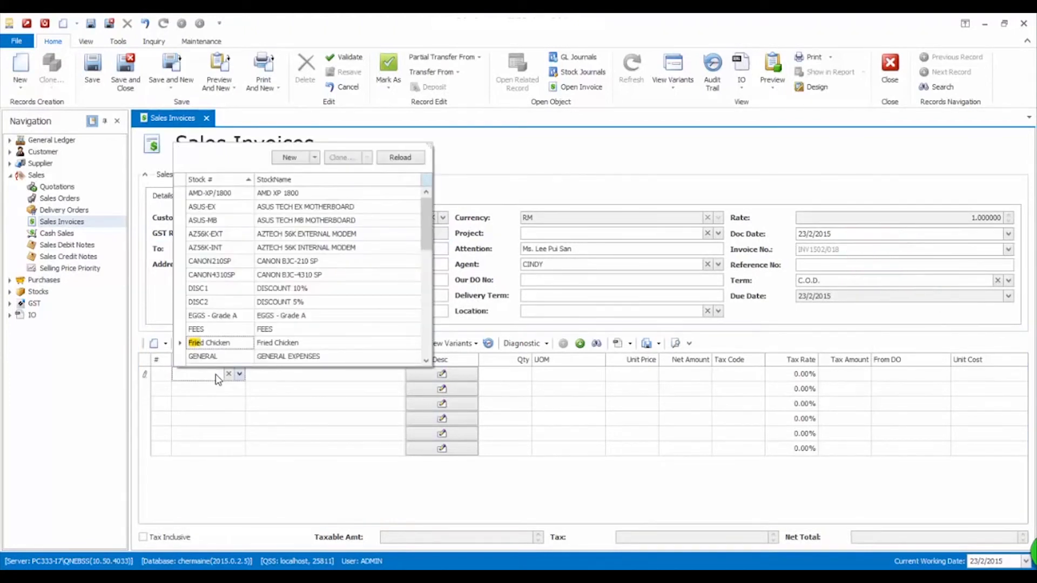
key(Return)
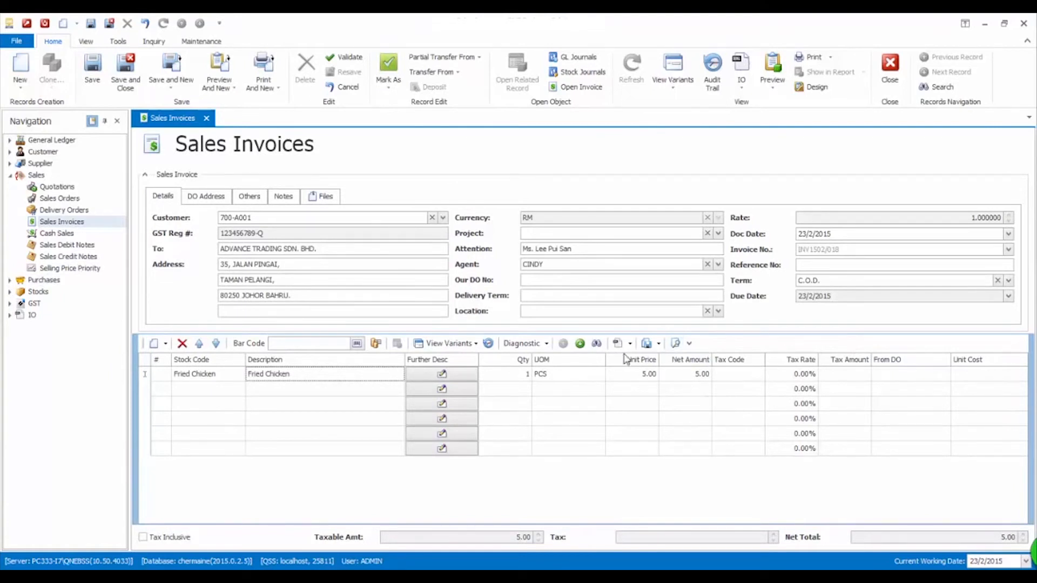
click(99, 80)
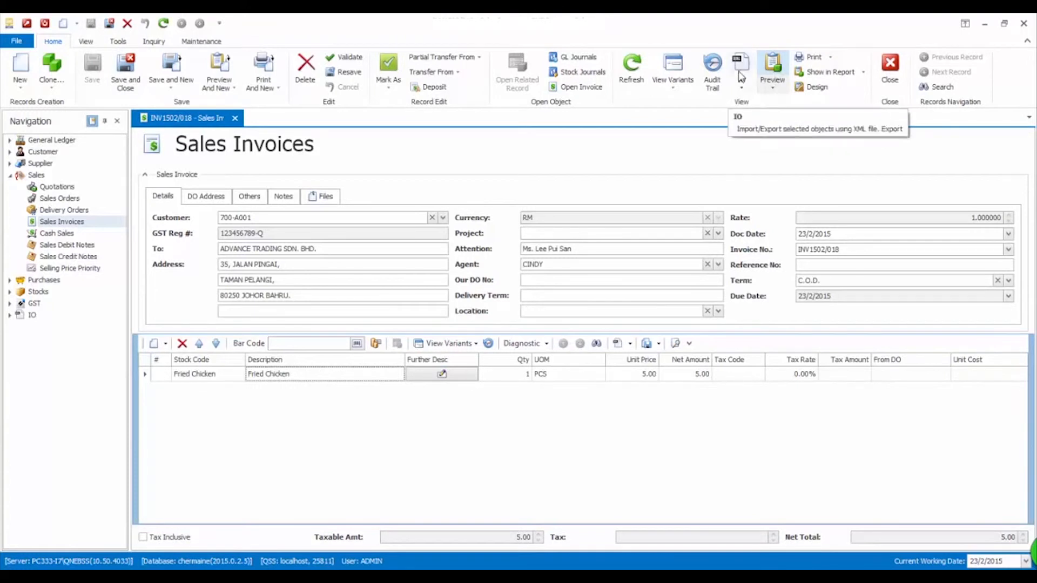
Create a new sales invoice and set its document date to 1 April 2015
click(20, 71)
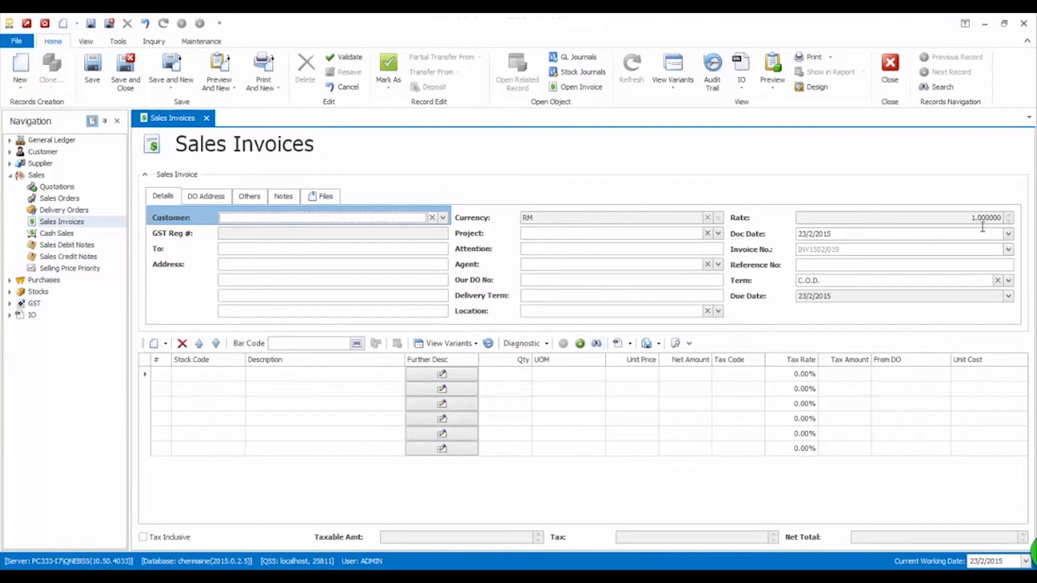
click(1008, 234)
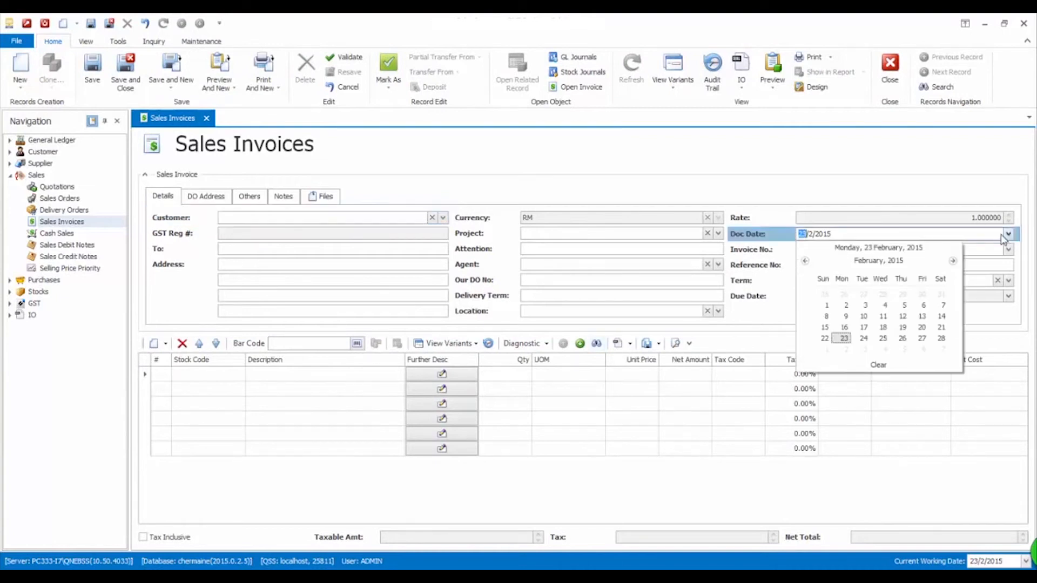
click(953, 261)
click(952, 260)
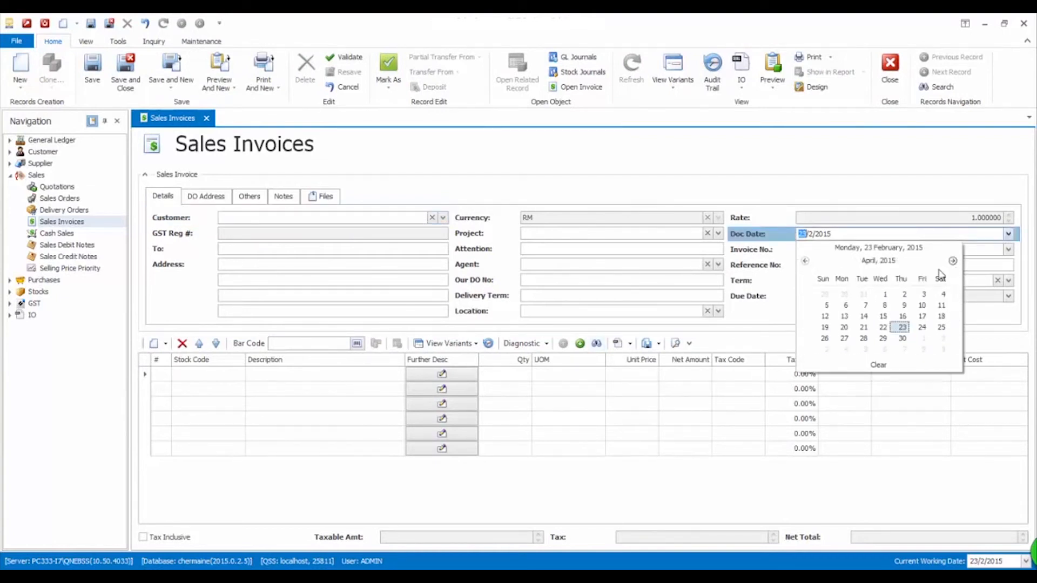
click(886, 295)
click(888, 293)
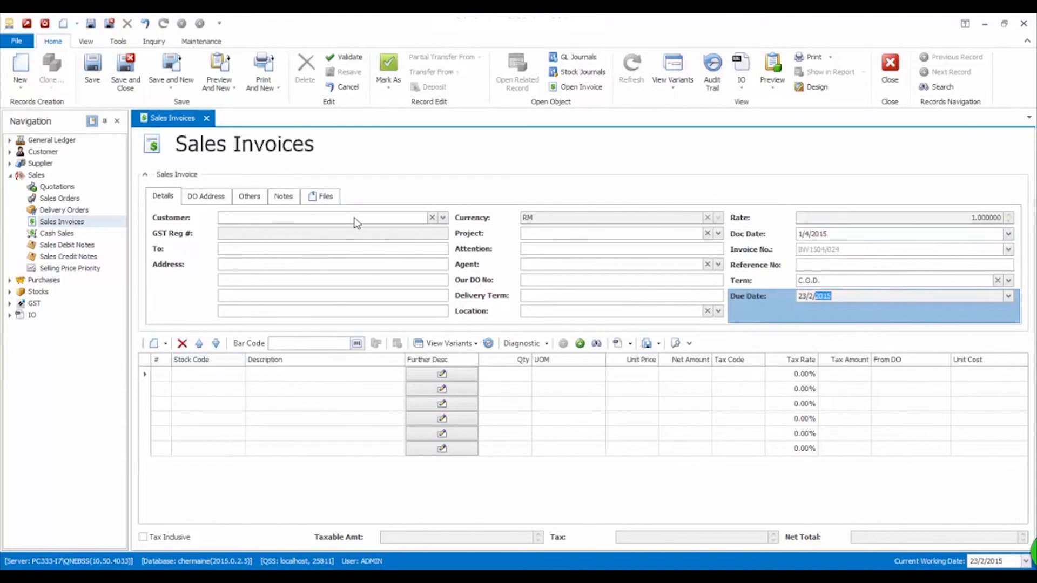
Assign ADVANCE TRADING SDN. BHD. as the invoice's customer and add Fried Chicken as the first stock line
click(443, 219)
click(410, 247)
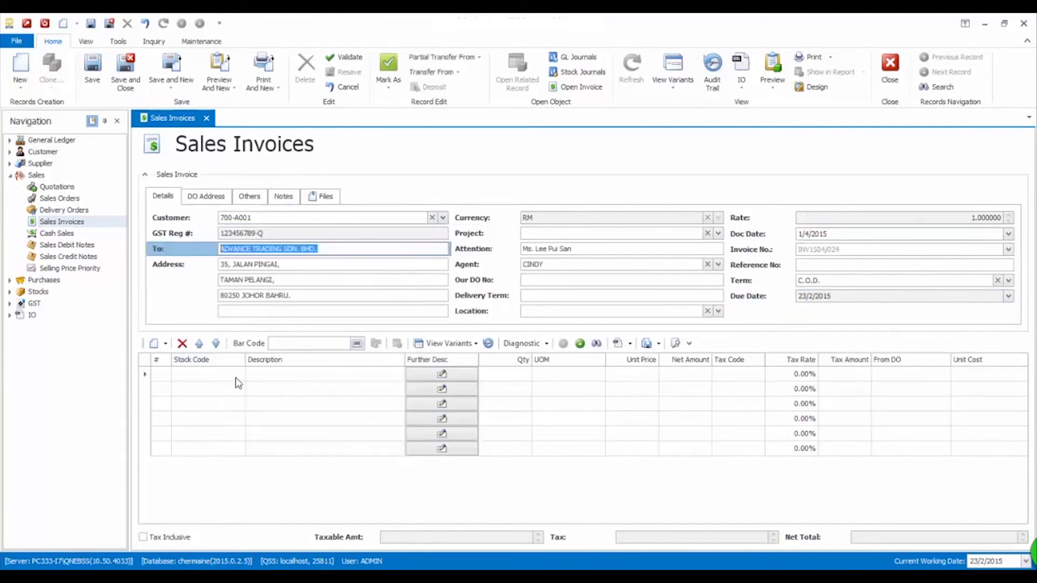
click(210, 375)
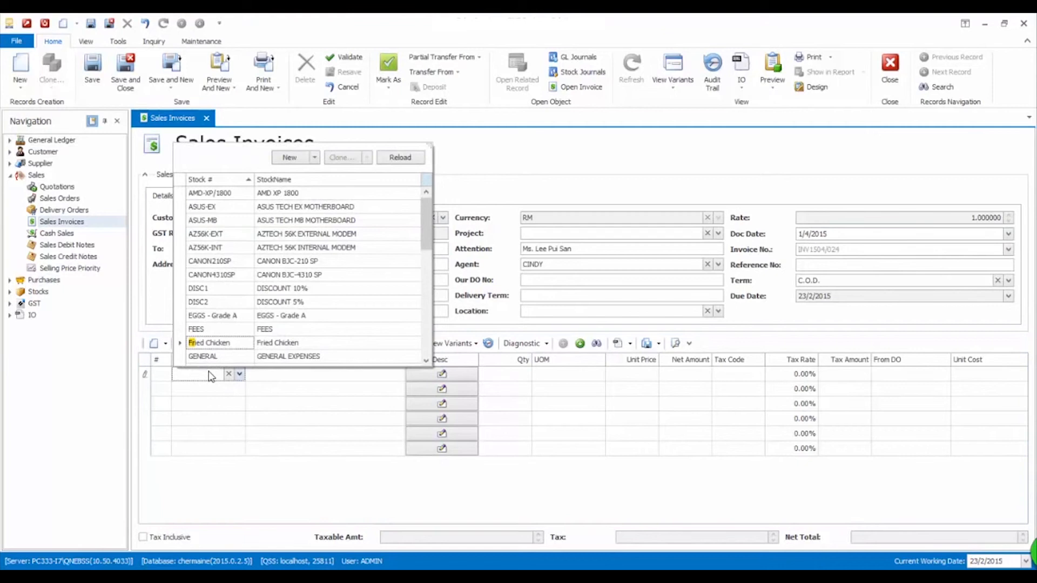
click(270, 346)
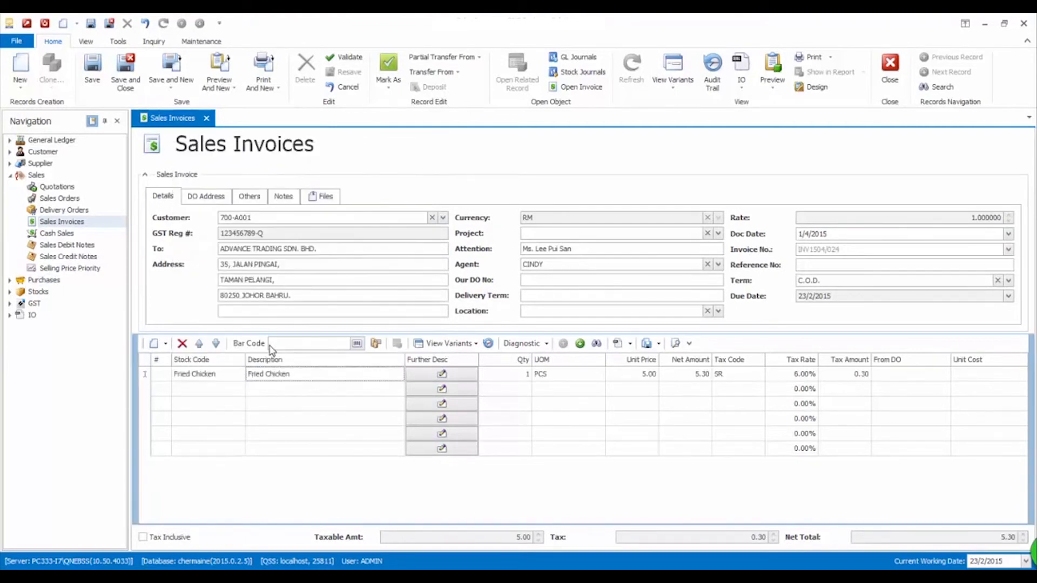